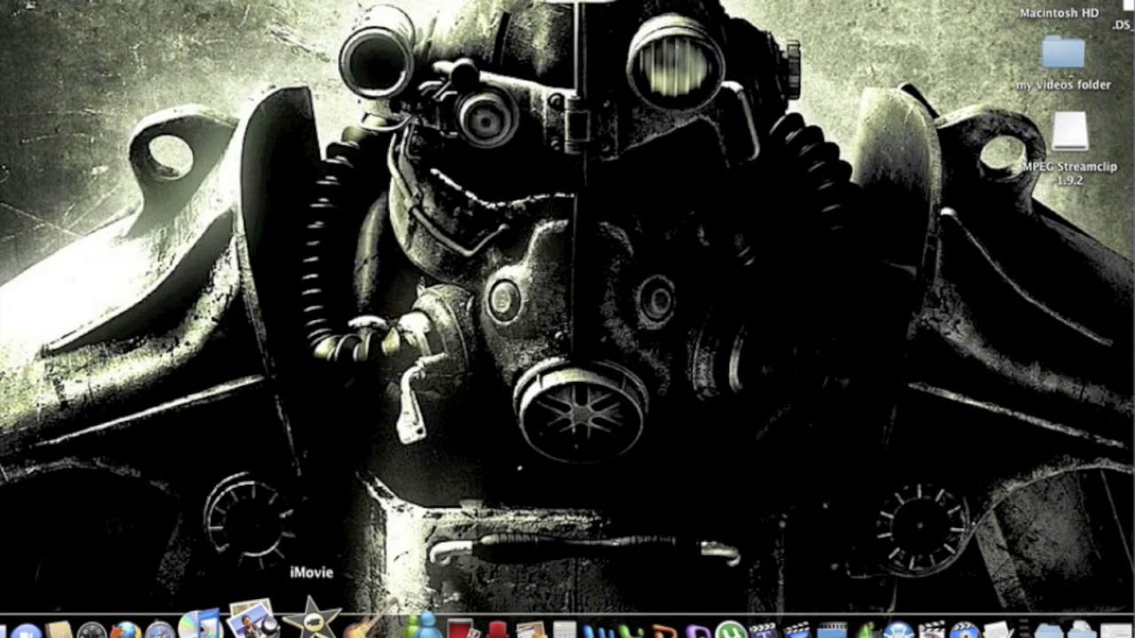
- Launch iMovie and start a QuickTime export of the runescape 99 str project
{"action": "left_click", "coordinate": [311, 623]}
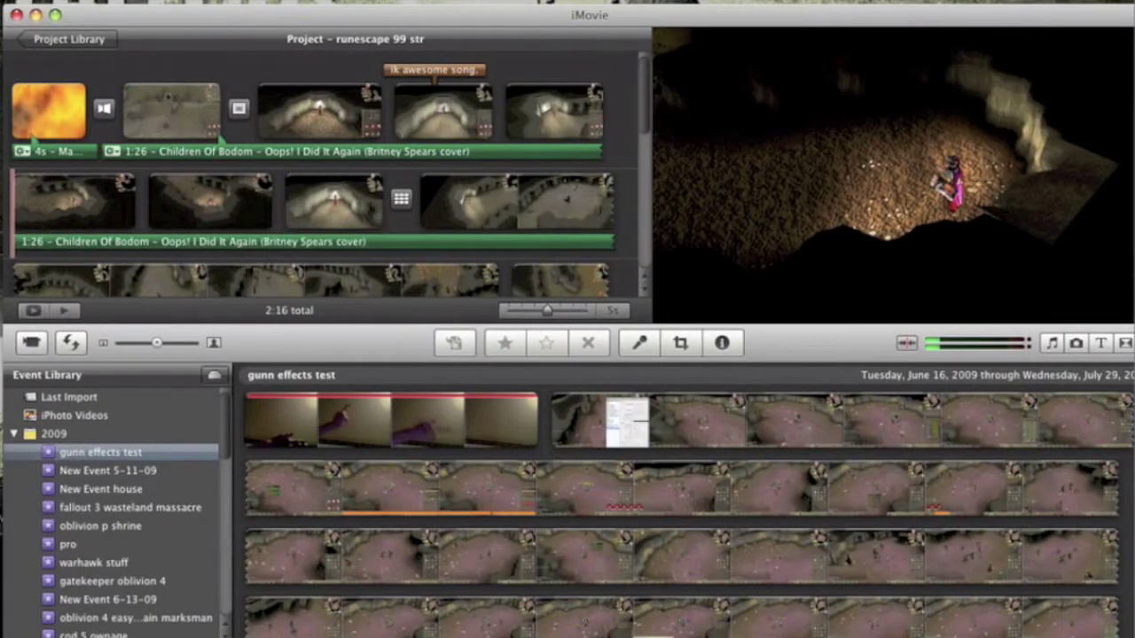
{"action": "left_click", "coordinate": [306, 0]}
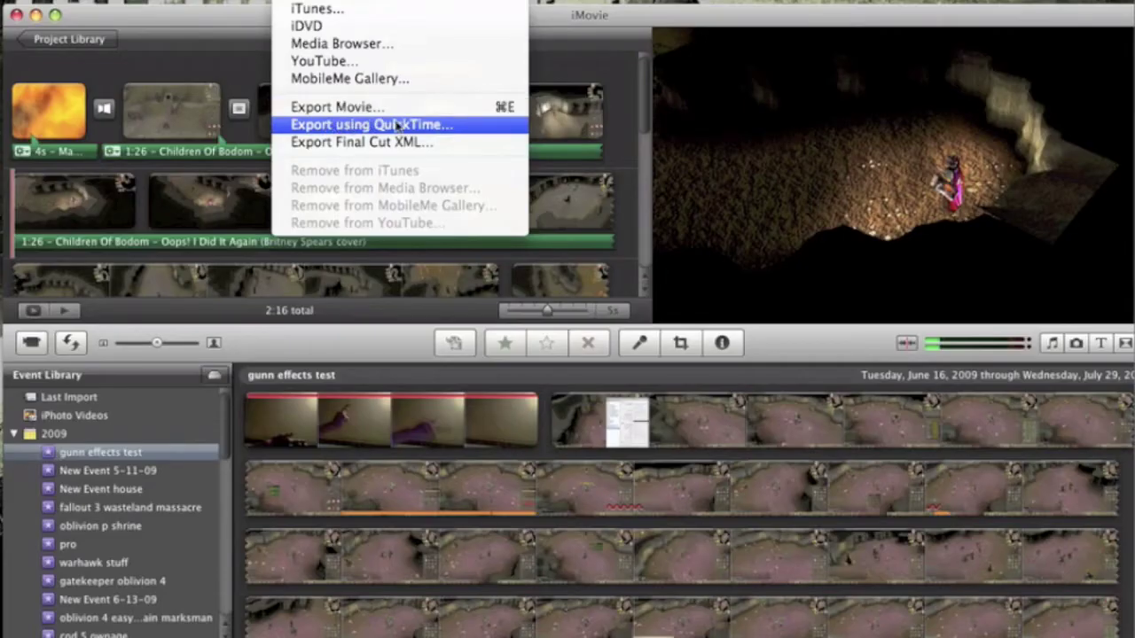
{"action": "left_click", "coordinate": [467, 130]}
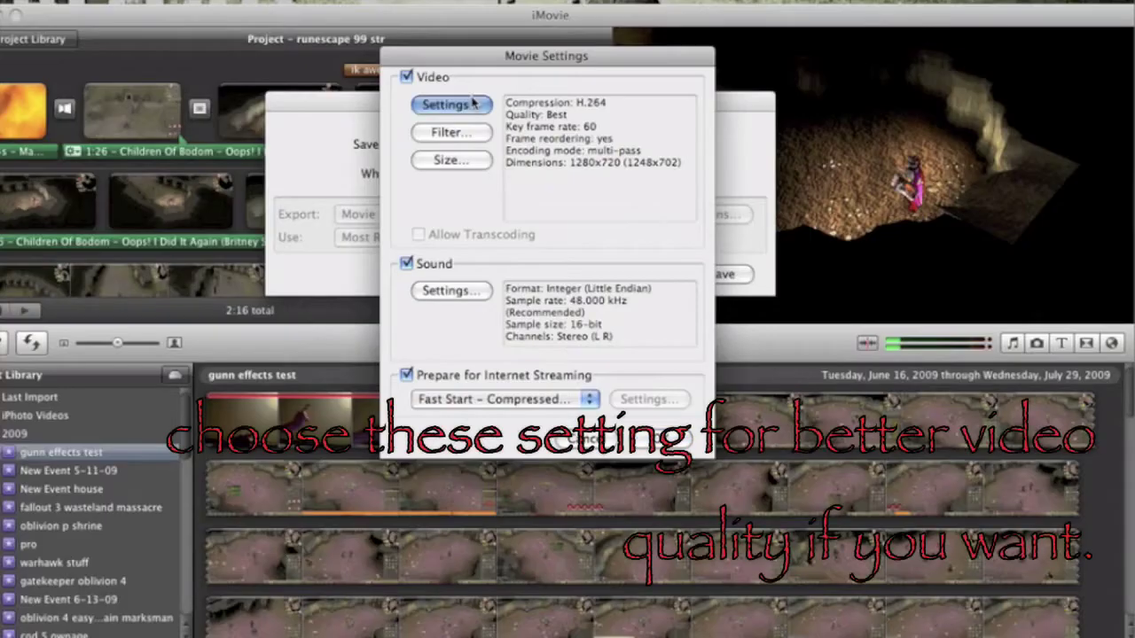
- Set the QuickTime export dimensions to HD 1280 x 720 16:9
{"action": "left_click", "coordinate": [470, 104]}
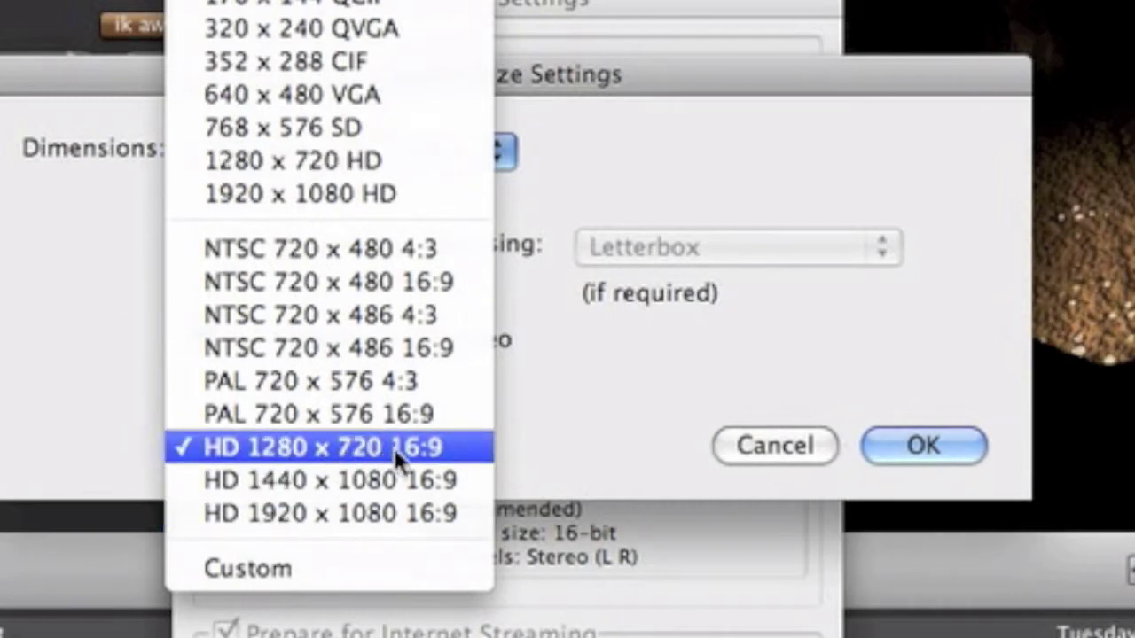
{"action": "left_click", "coordinate": [459, 446]}
- Keep Fast Start – Compressed Header streaming and save runescape 99 str.mov to the Desktop
{"action": "left_click", "coordinate": [743, 282]}
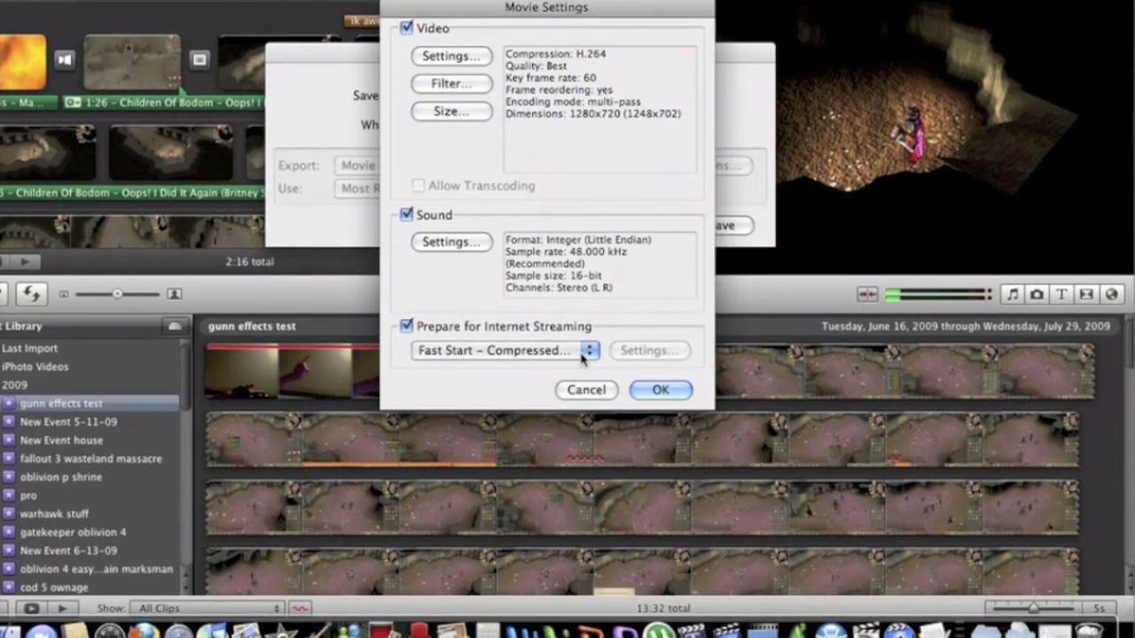
{"action": "left_click", "coordinate": [585, 399]}
{"action": "left_click", "coordinate": [584, 351]}
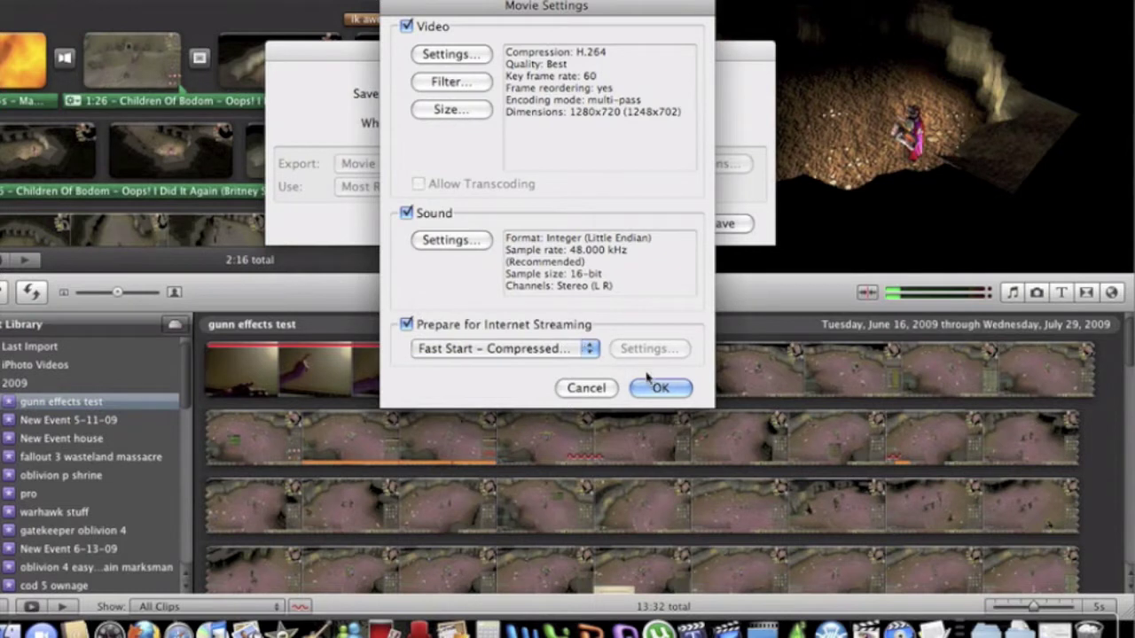
{"action": "left_click", "coordinate": [656, 390]}
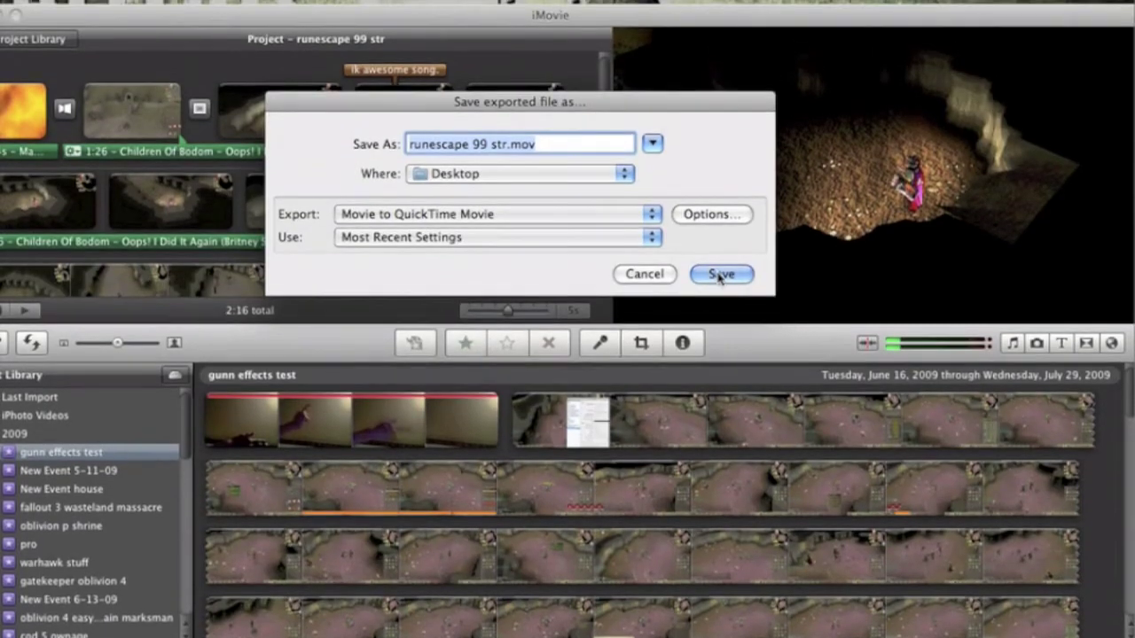
{"action": "left_click", "coordinate": [720, 275]}
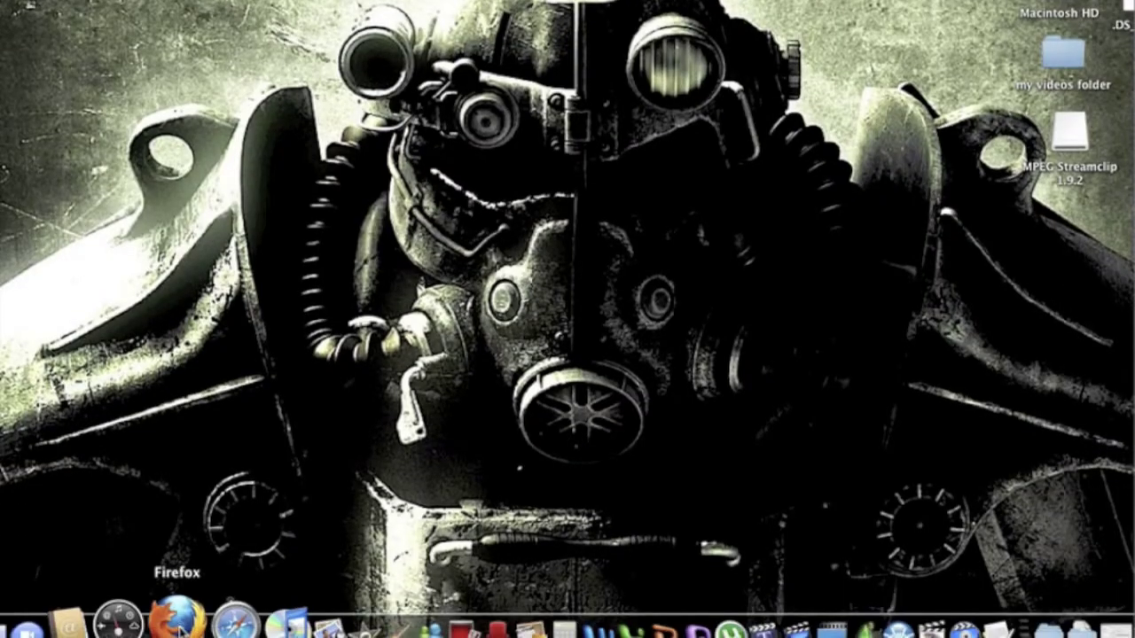
- Launch Firefox and go to YouTube's Upload Video File page
{"action": "left_click", "coordinate": [177, 624]}
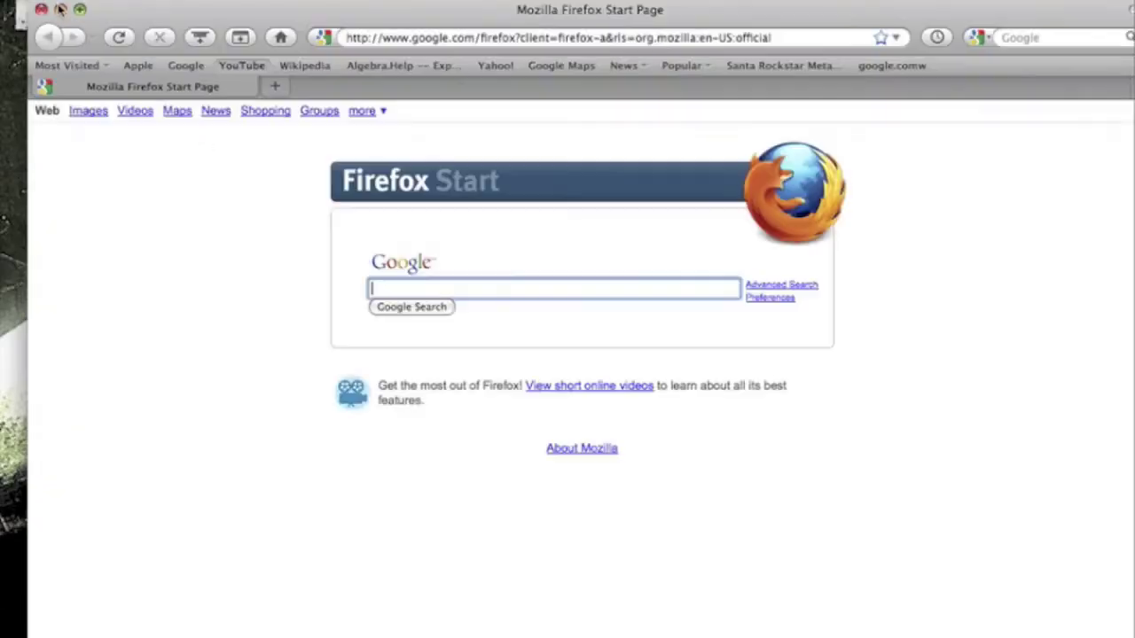
{"action": "left_click", "coordinate": [242, 67]}
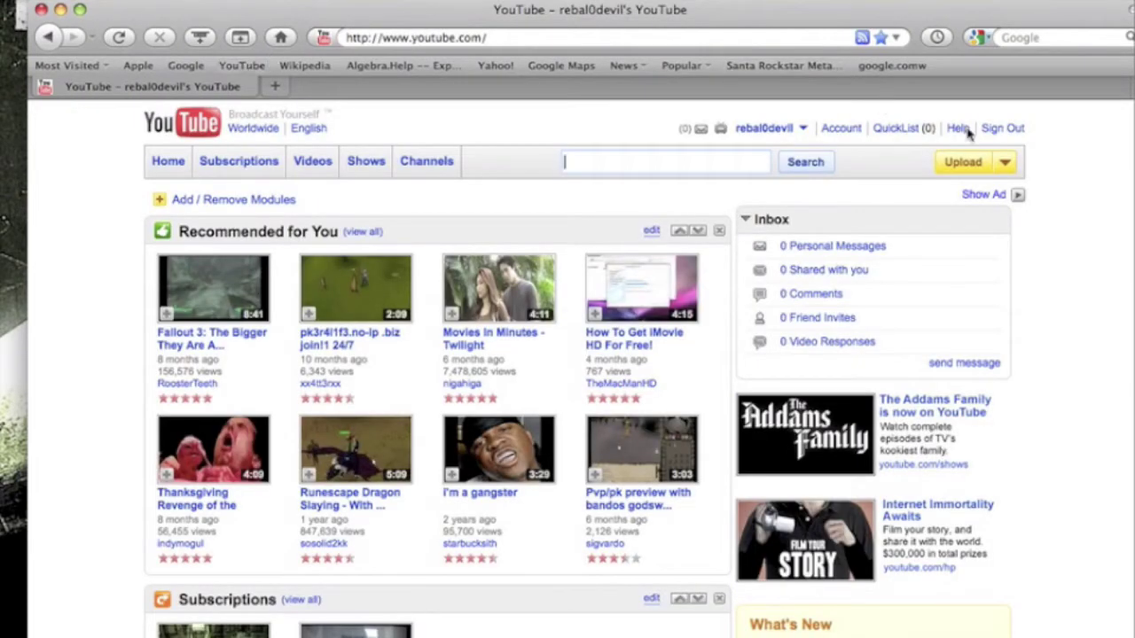
{"action": "left_click", "coordinate": [1004, 161]}
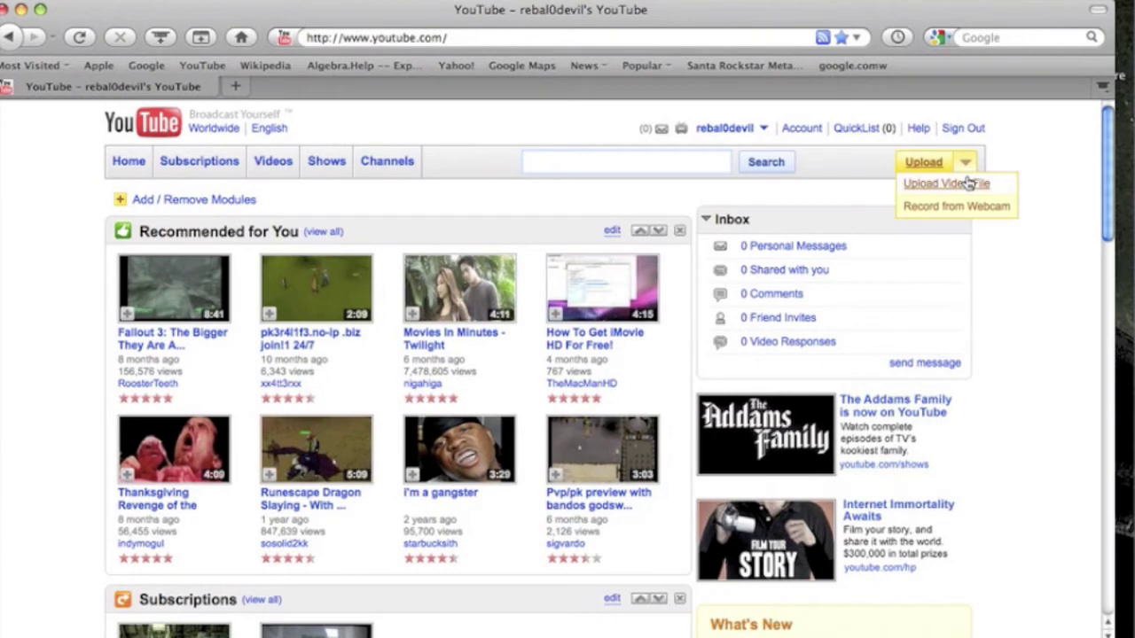
{"action": "left_click", "coordinate": [969, 182]}
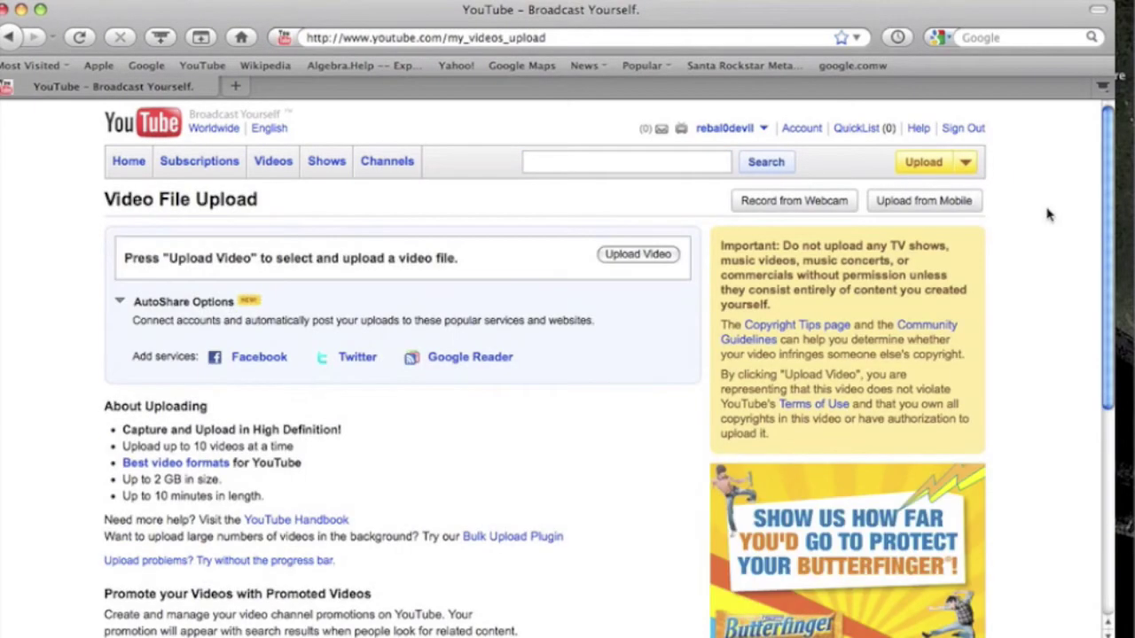
{"action": "left_click_drag", "start_coordinate": [1108, 195], "coordinate": [1106, 229]}
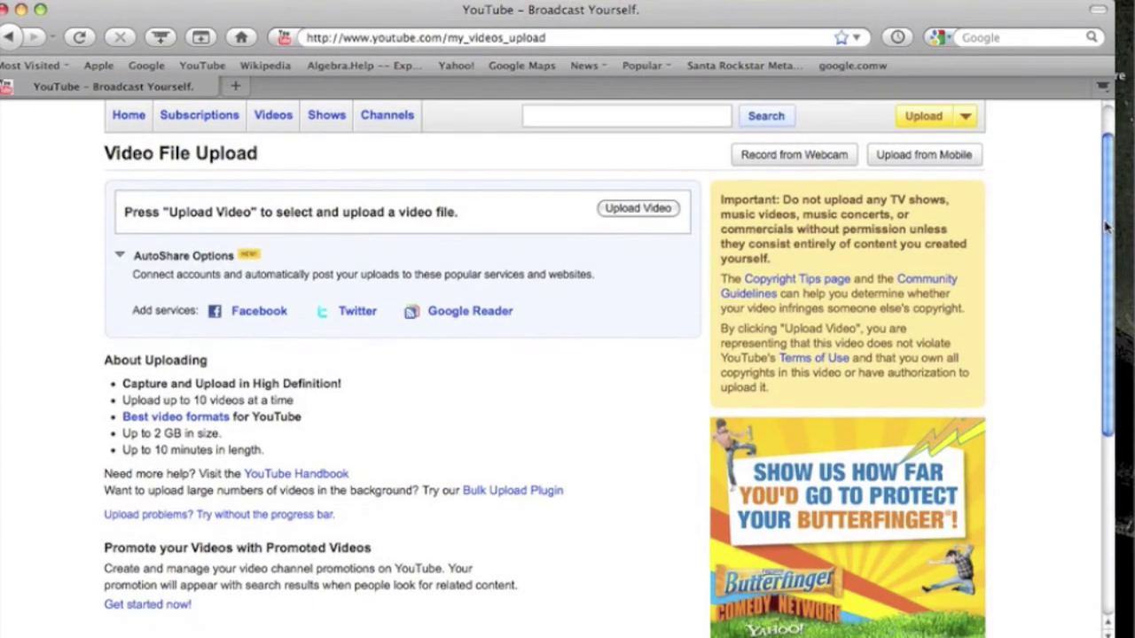
{"action": "scroll", "coordinate": [763, 284], "scroll_direction": "up", "scroll_amount": 2}
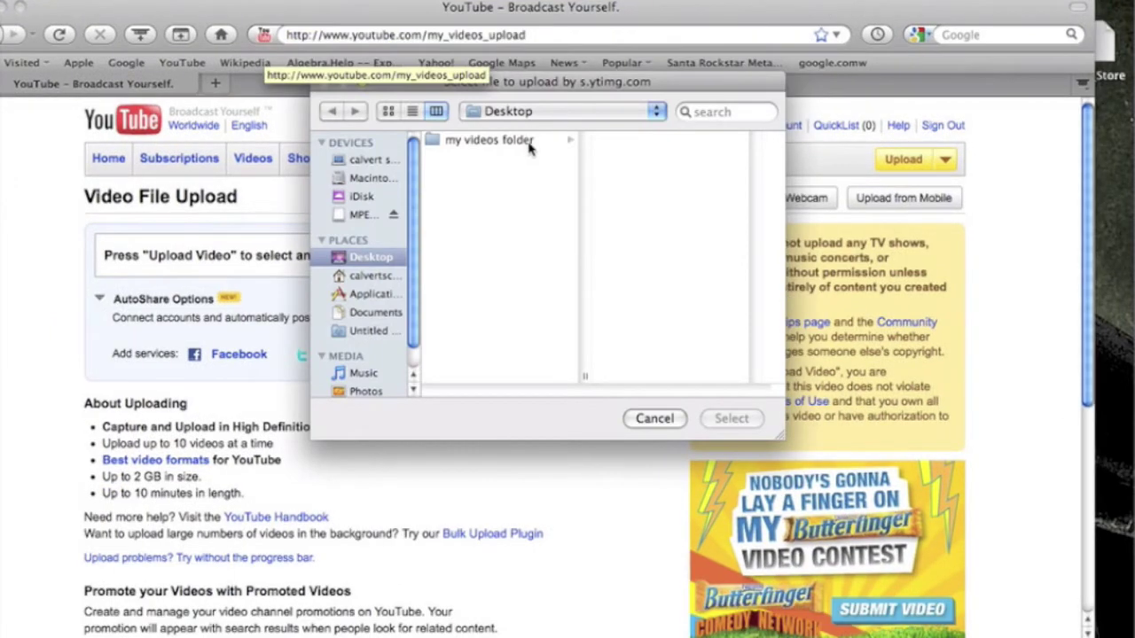
- Select iShowU-Capture2.mov from my videos folder and start its upload
{"action": "left_click", "coordinate": [529, 145]}
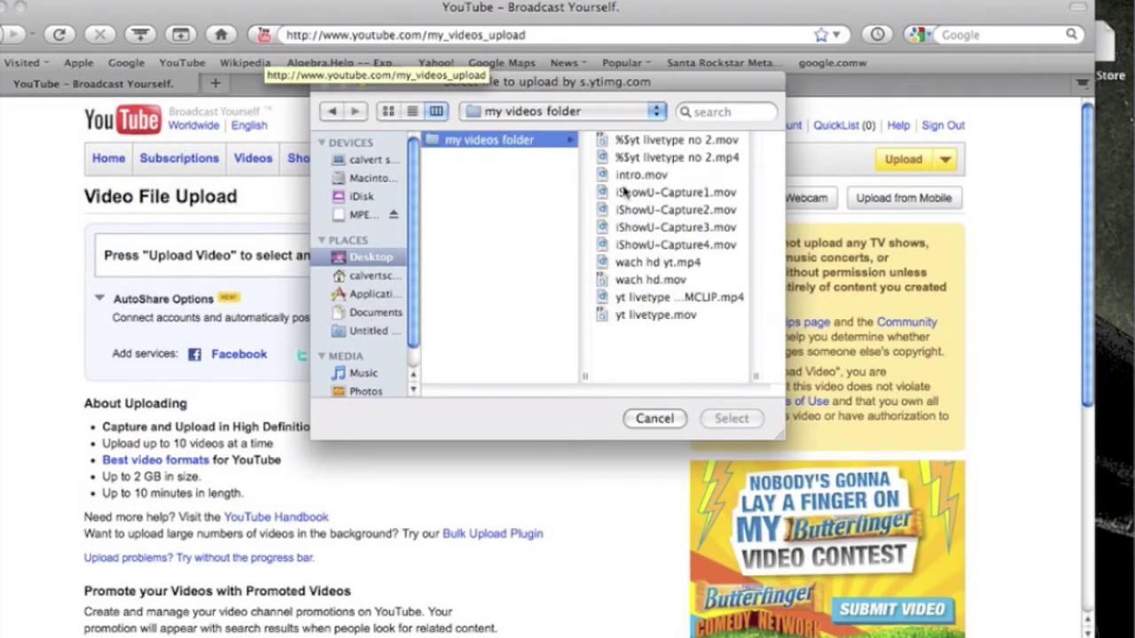
{"action": "left_click", "coordinate": [648, 211]}
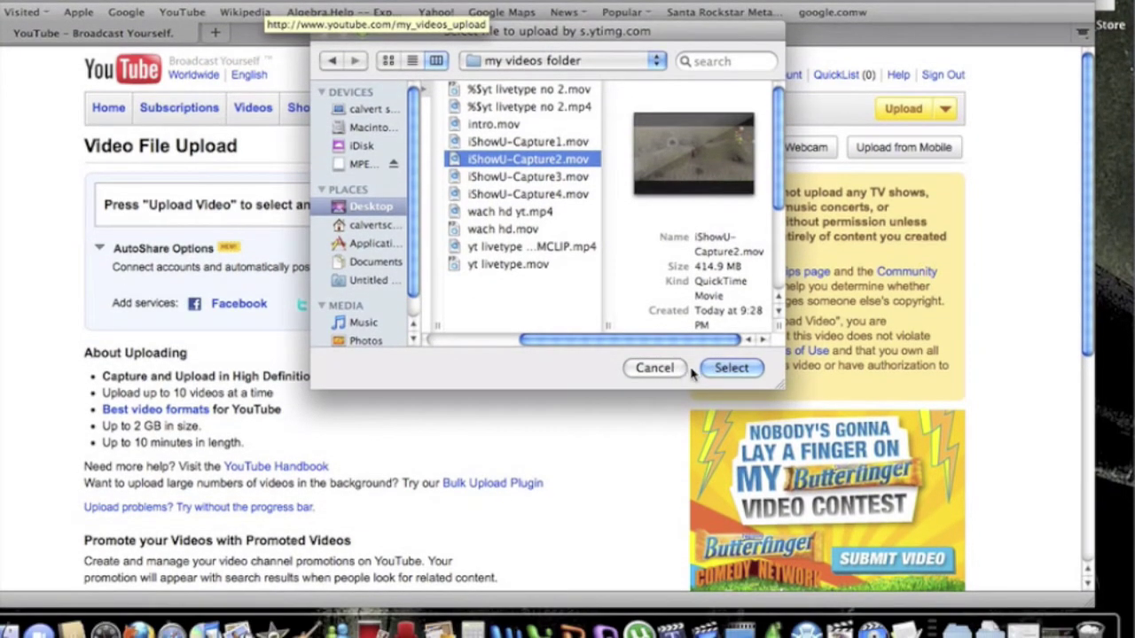
{"action": "left_click", "coordinate": [725, 371]}
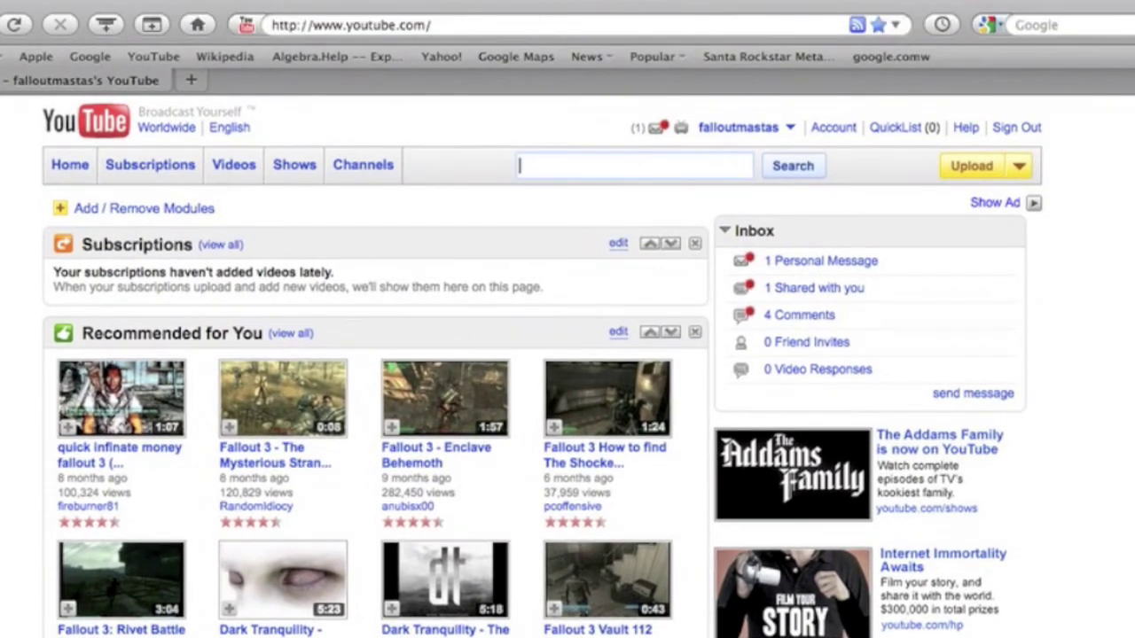
{"action": "mouse_move", "coordinate": [738, 127]}
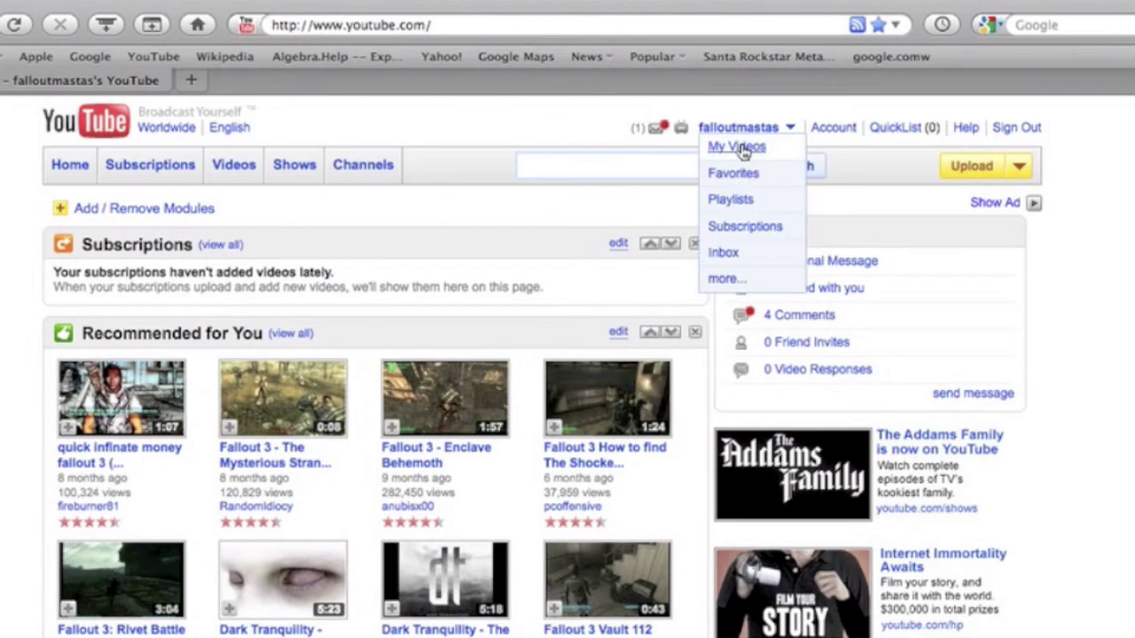
- Play 'cod 5 WaW ownage pt. 2 [HD]' from My Videos with HD turned on
{"action": "left_click", "coordinate": [740, 149]}
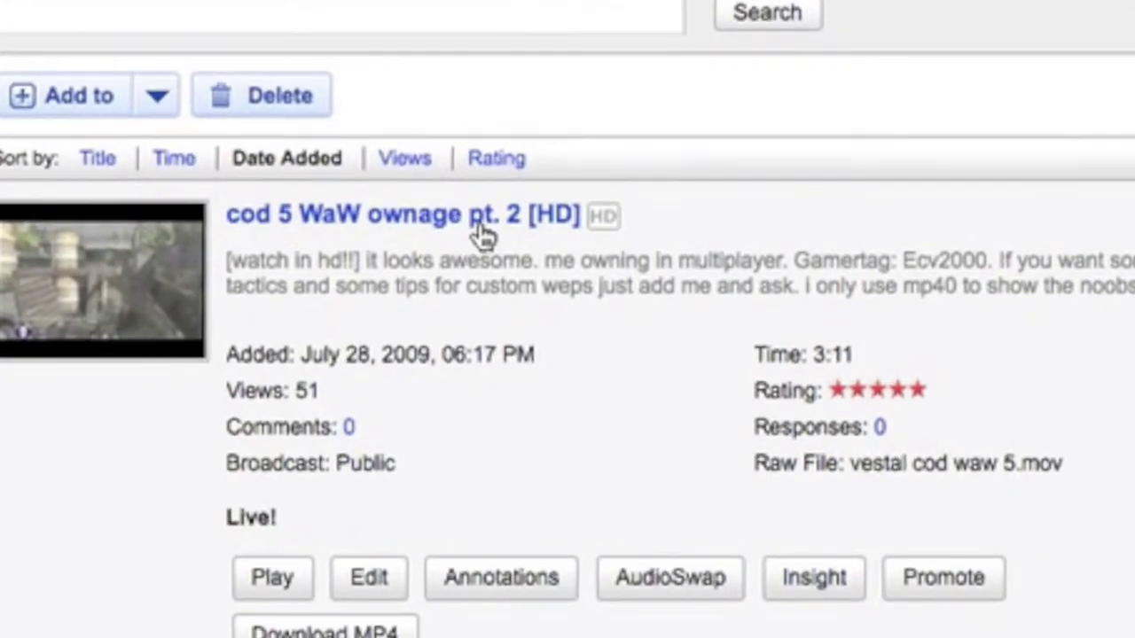
{"action": "left_click", "coordinate": [497, 229]}
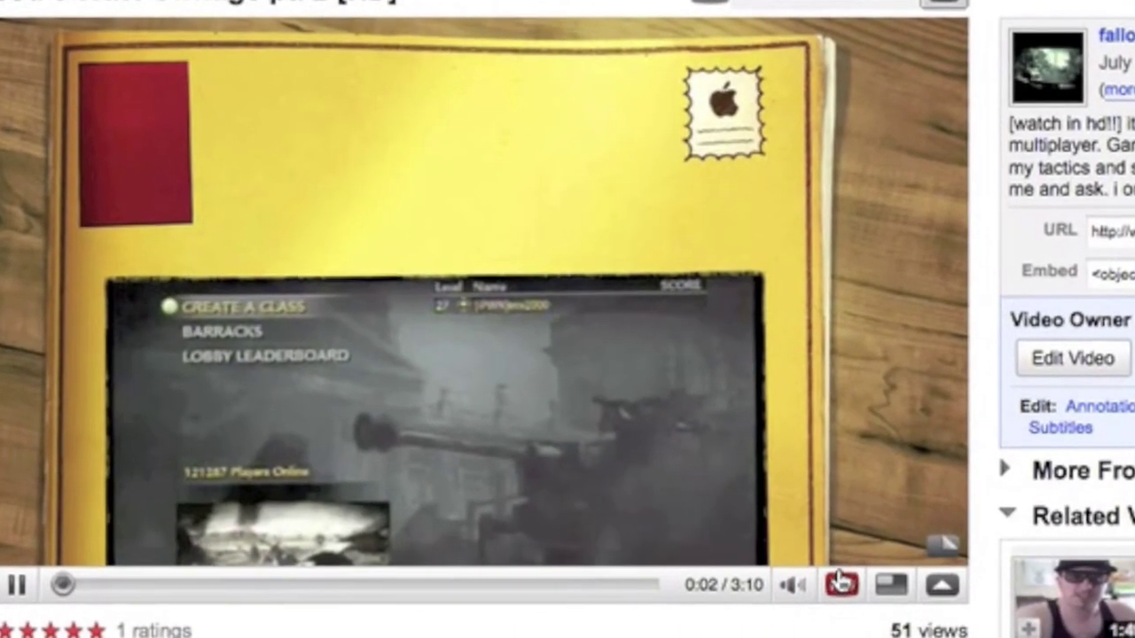
{"action": "left_click", "coordinate": [847, 592]}
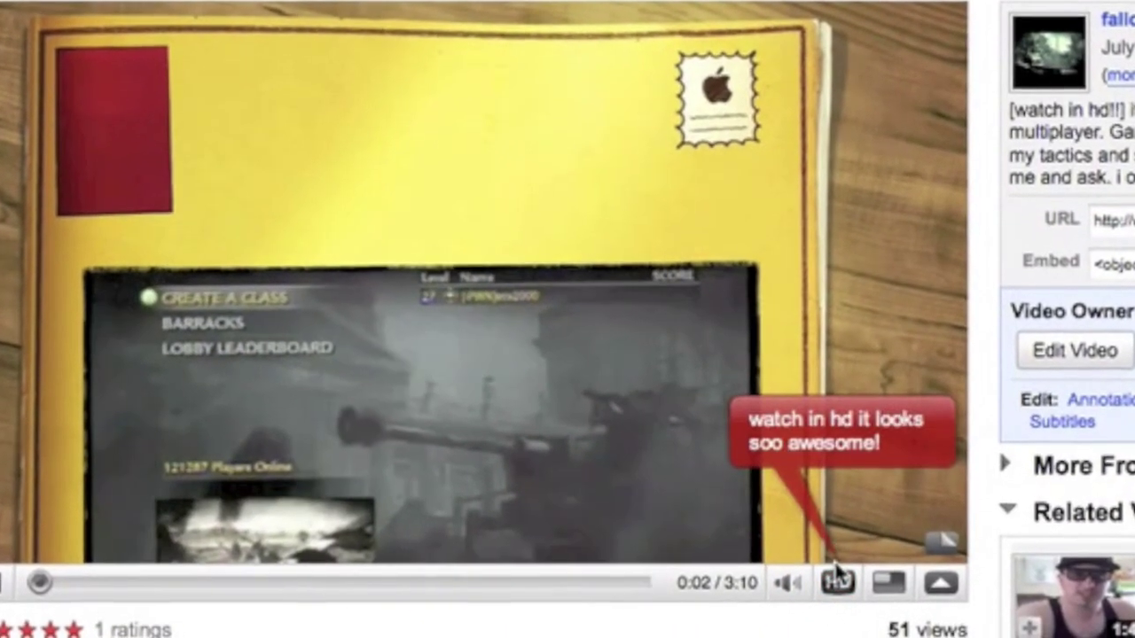